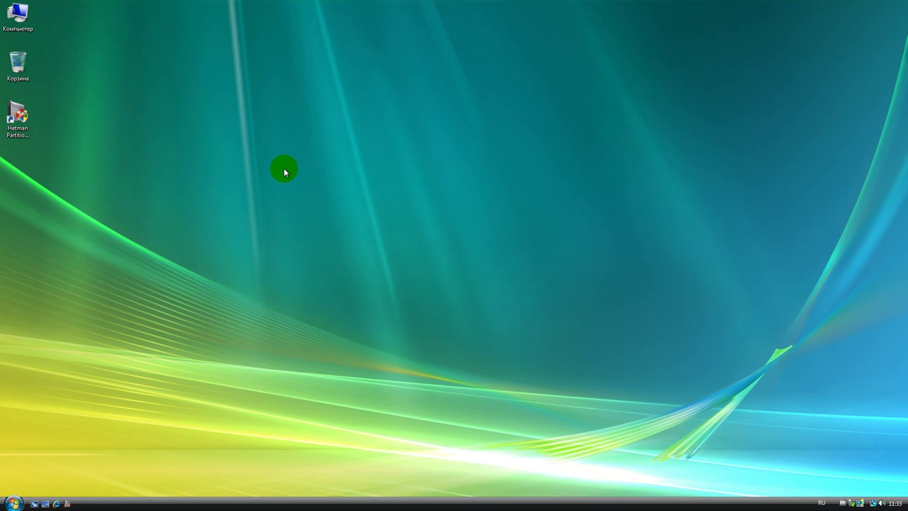
# Step: View the computer's system properties to check the Windows edition and hardware, and close the window
pyautogui.rightClick(24, 30)
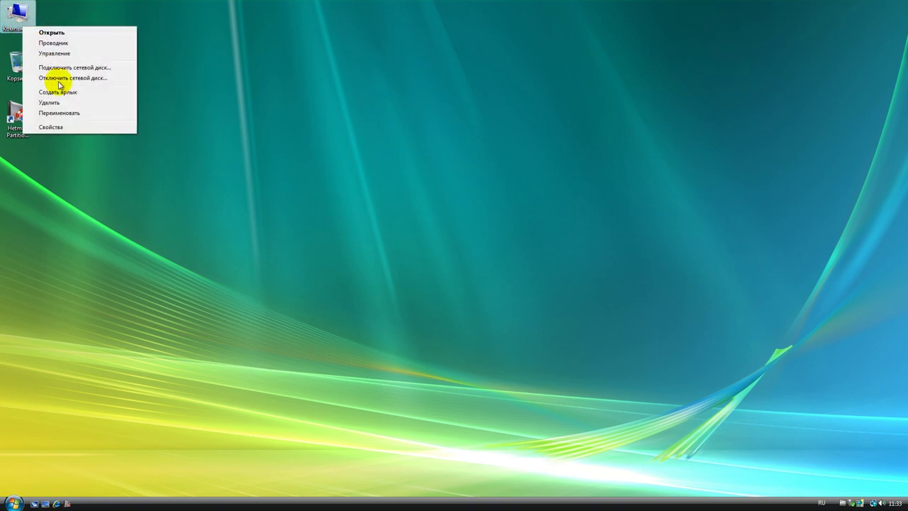
pyautogui.click(85, 127)
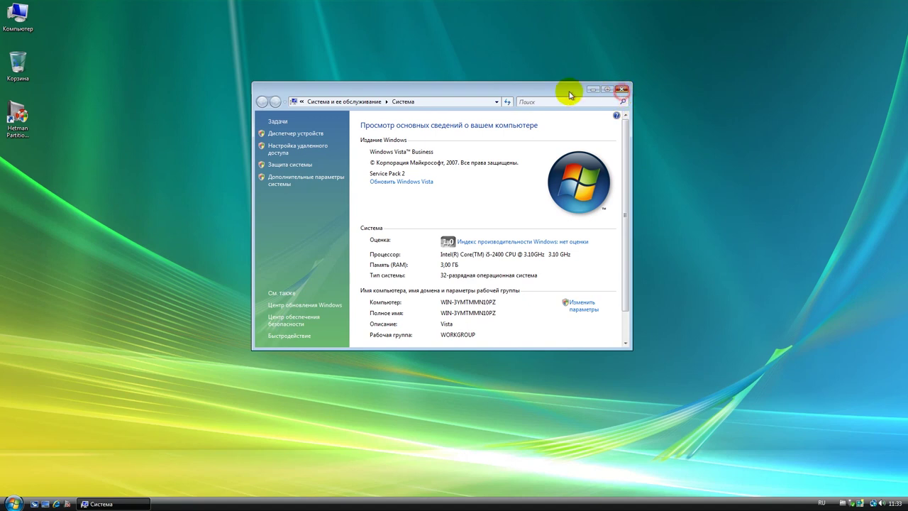
pyautogui.click(621, 89)
# Step: Browse from the Computer window to the Документы folder to check its files, and close the window
pyautogui.doubleClick(20, 22)
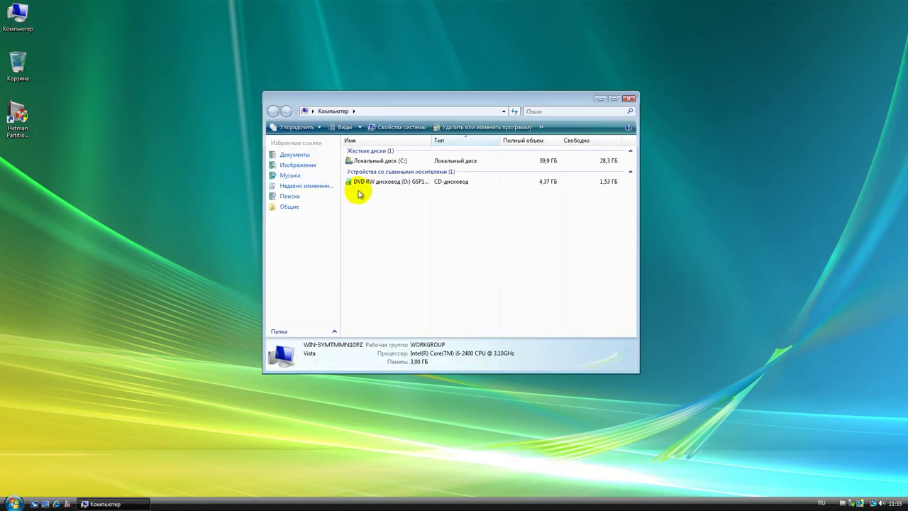
pyautogui.click(305, 156)
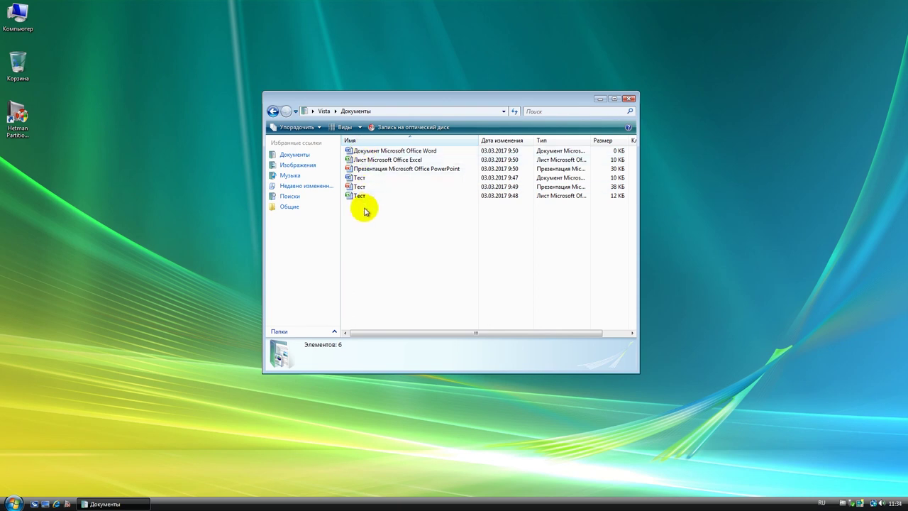
pyautogui.click(628, 99)
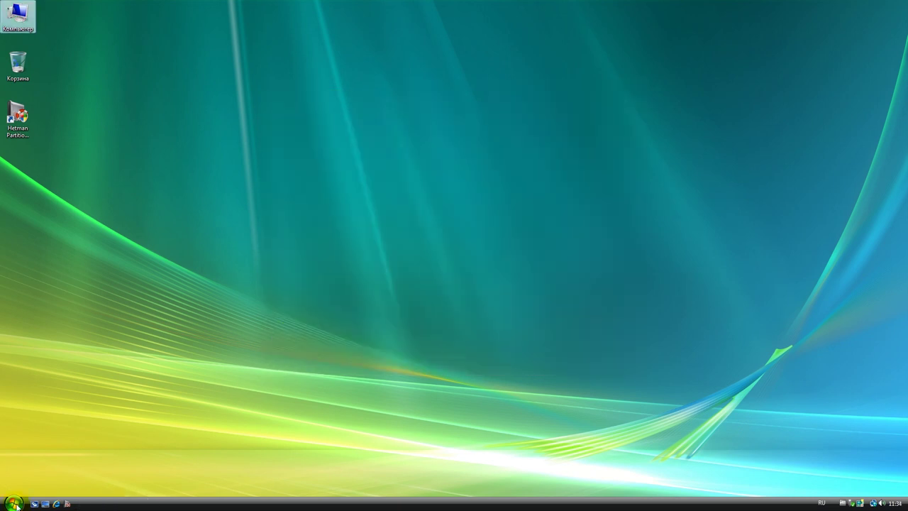
# Step: Look through the list of installed programs and the contents of the Hetman Software folder
pyautogui.click(15, 503)
pyautogui.click(62, 473)
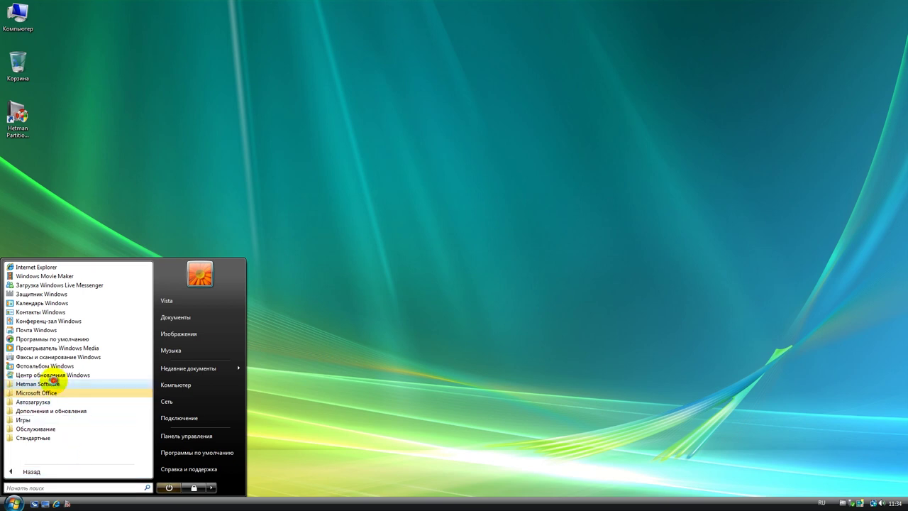
pyautogui.click(61, 383)
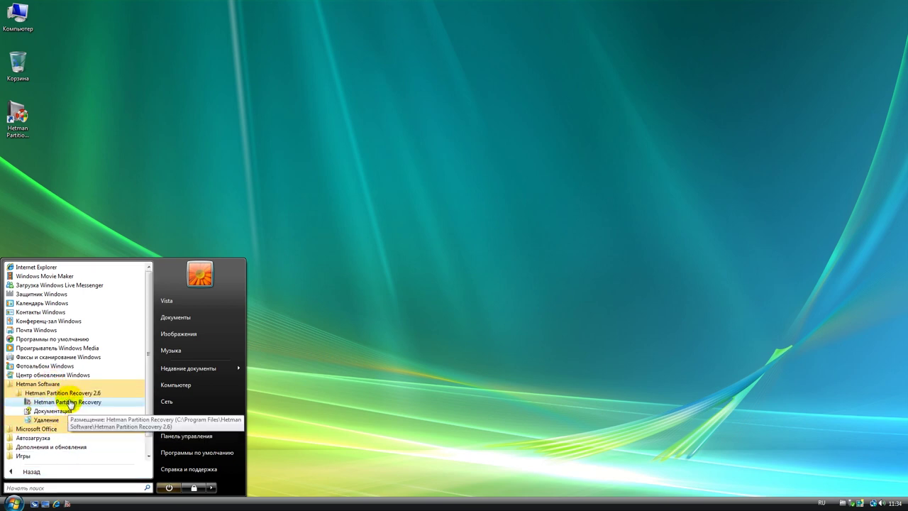
pyautogui.click(293, 395)
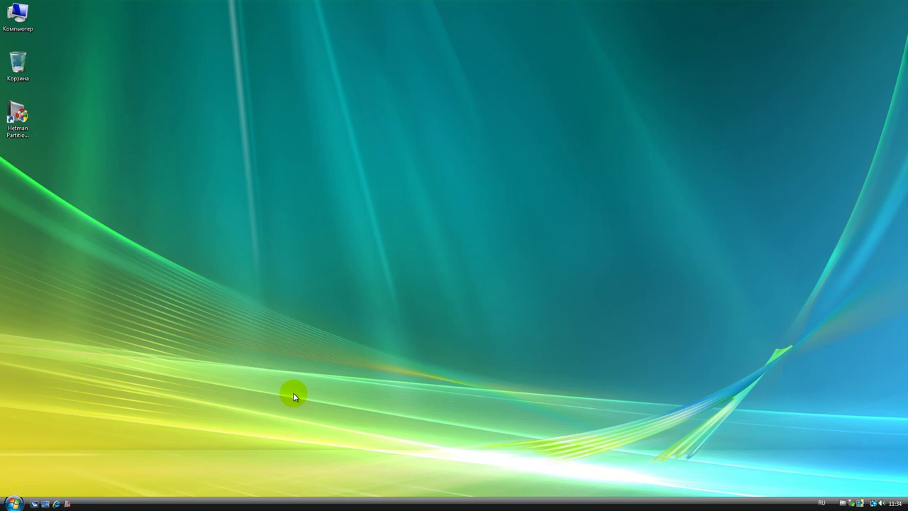
# Step: Open the files of DVD drive (D:) through its AutoPlay options and run setup as administrator
pyautogui.doubleClick(17, 15)
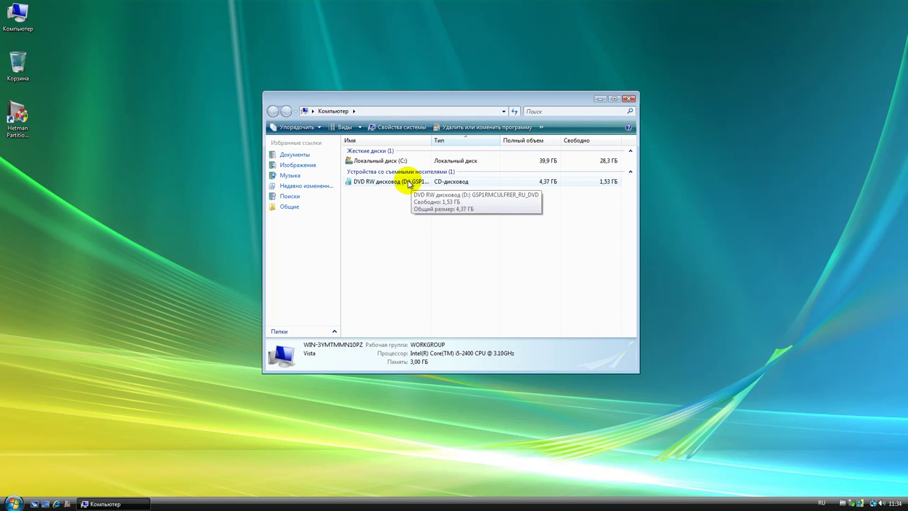
pyautogui.click(409, 186)
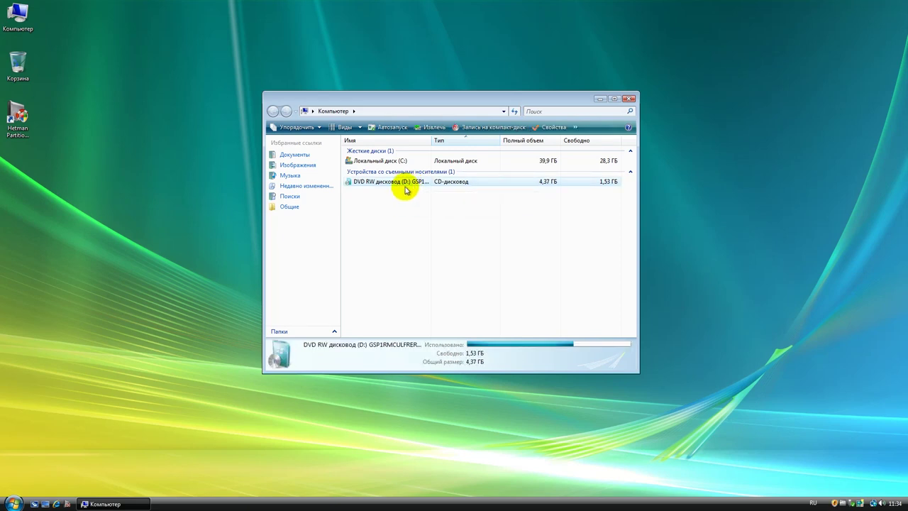
pyautogui.rightClick(405, 184)
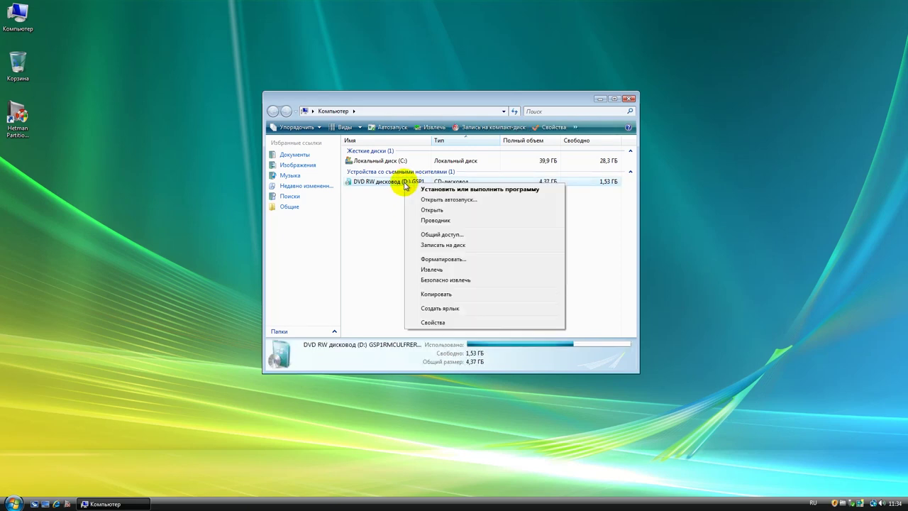
pyautogui.click(432, 200)
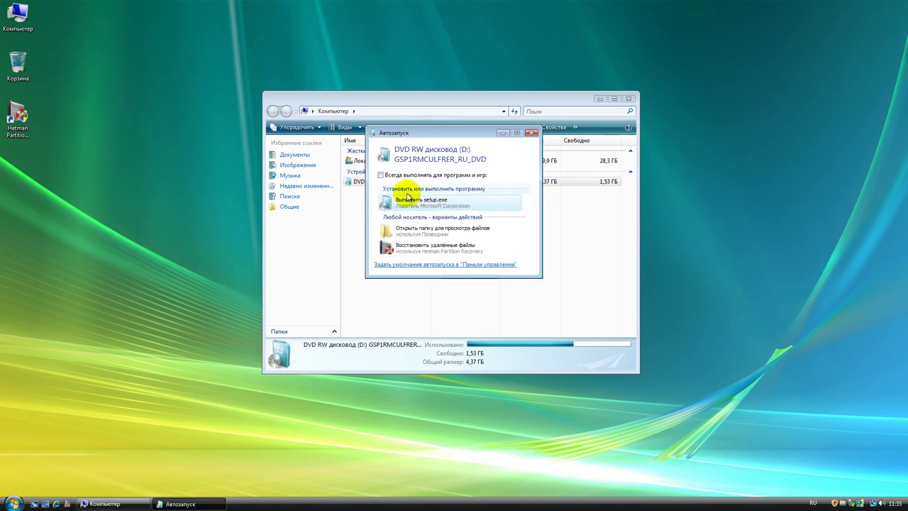
pyautogui.click(462, 235)
pyautogui.rightClick(490, 253)
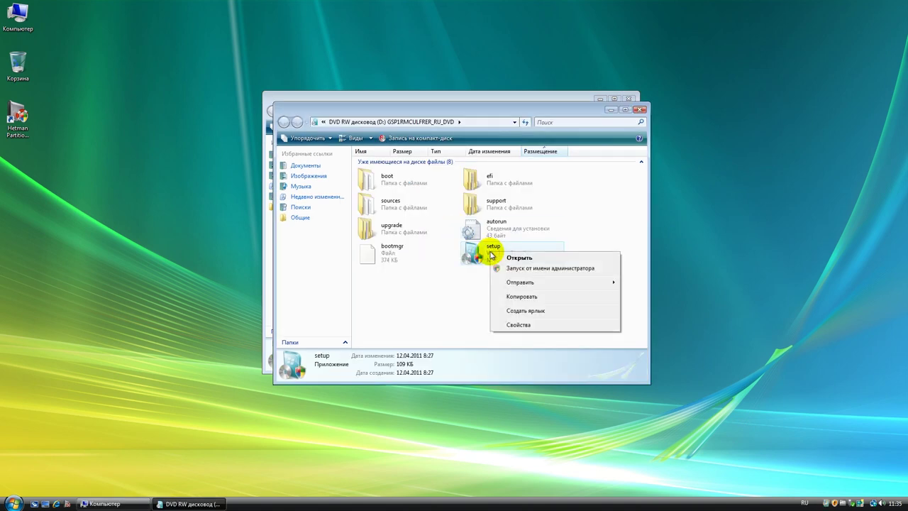
pyautogui.click(506, 268)
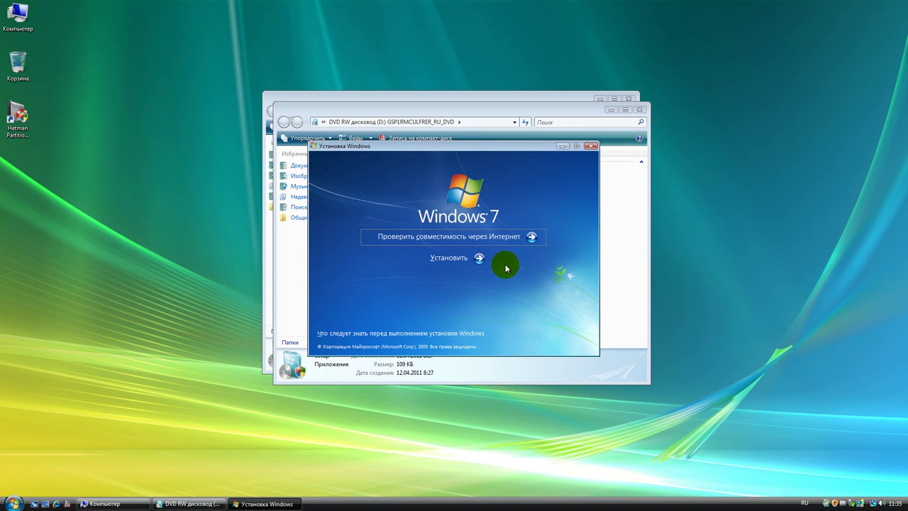
# Step: Start the Windows 7 installation as an upgrade (Обновление), without downloading setup updates and with the licence terms accepted
pyautogui.click(443, 258)
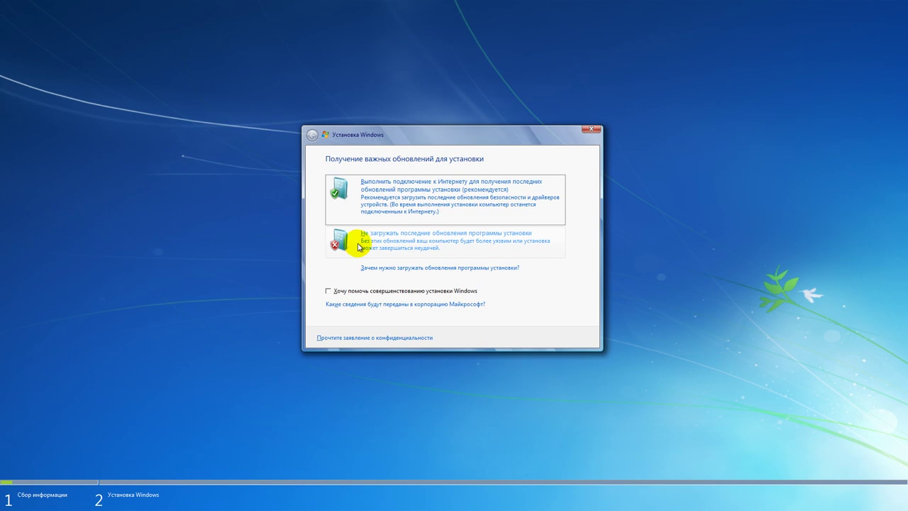
pyautogui.click(408, 247)
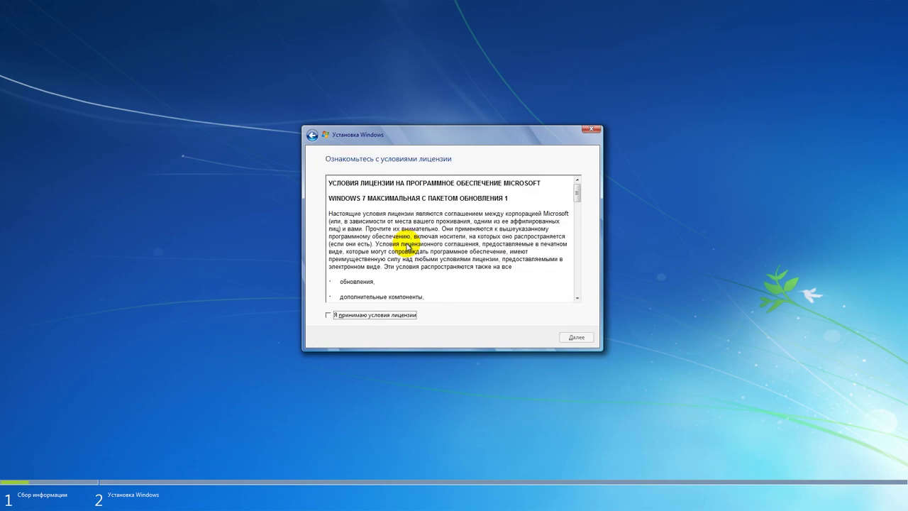
pyautogui.click(346, 316)
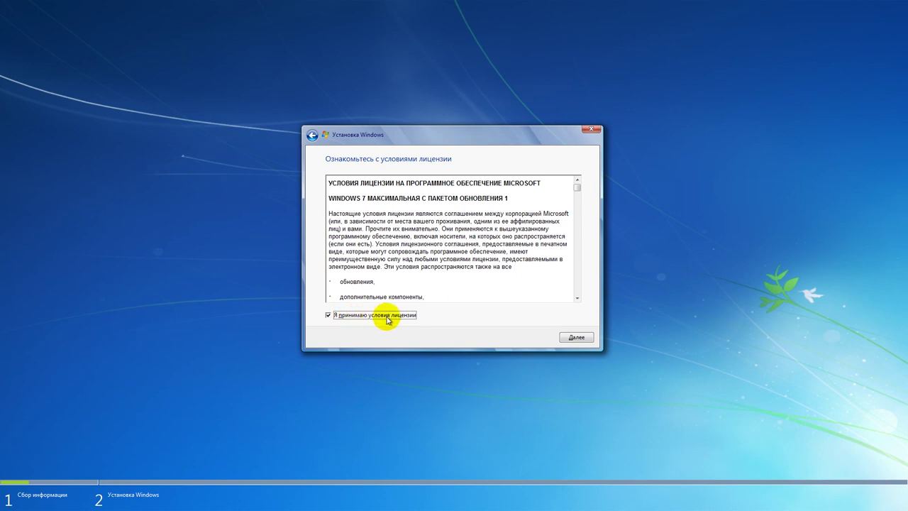
pyautogui.click(572, 338)
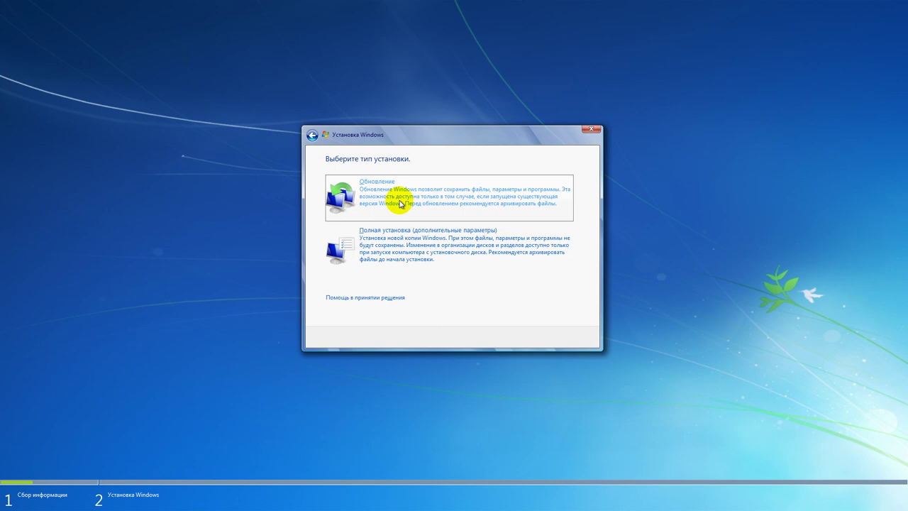
pyautogui.click(399, 204)
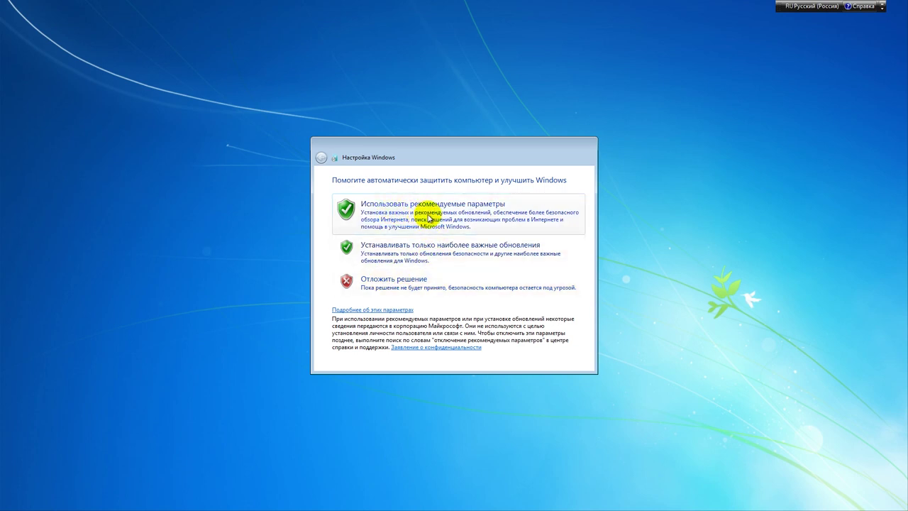
# Step: Postpone the automatic protection decision (Отложить решение) and accept the date and time settings with the UTC+02:00 Киев time zone
pyautogui.click(403, 286)
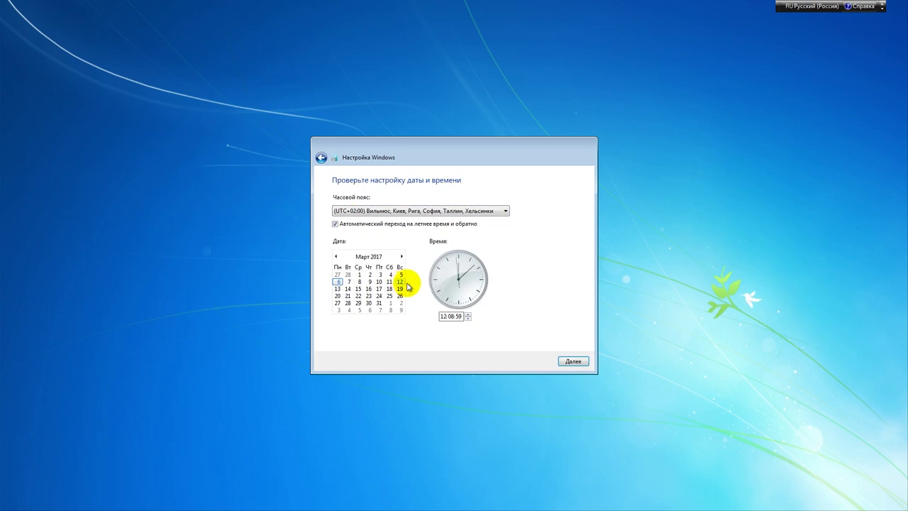
pyautogui.click(505, 212)
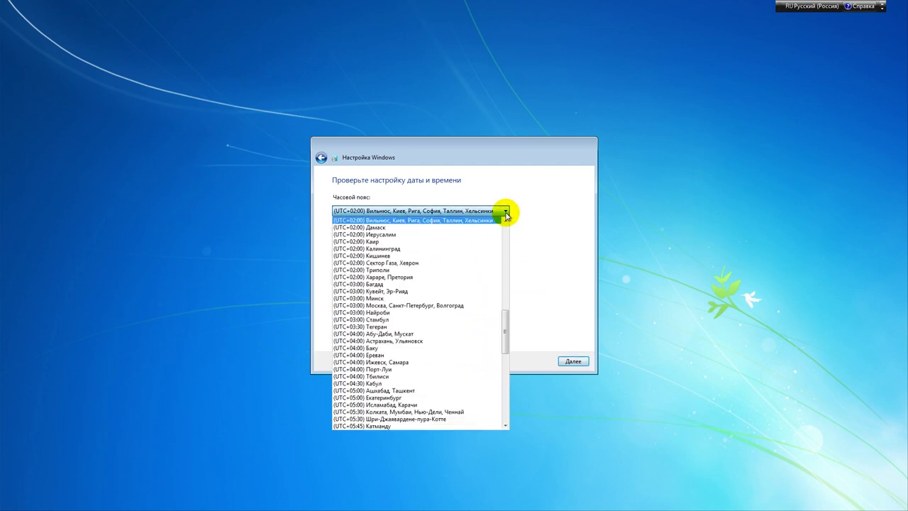
pyautogui.click(506, 211)
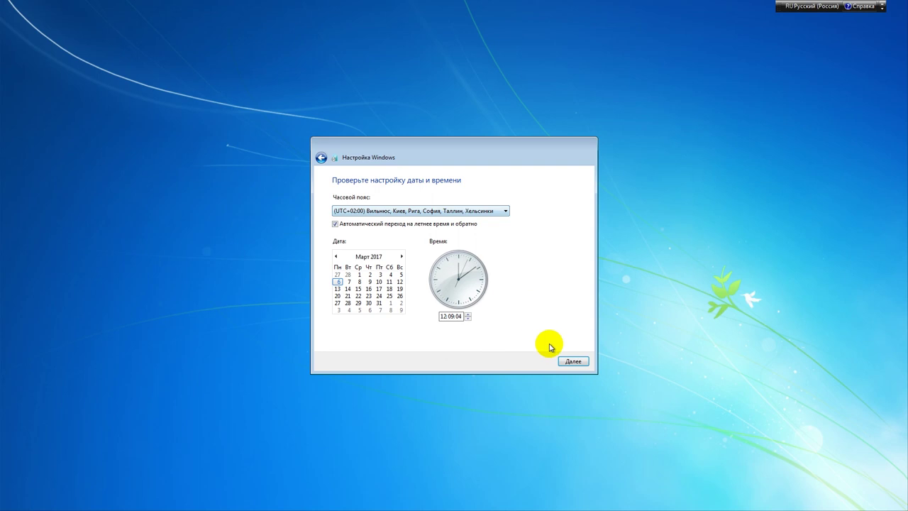
pyautogui.click(568, 362)
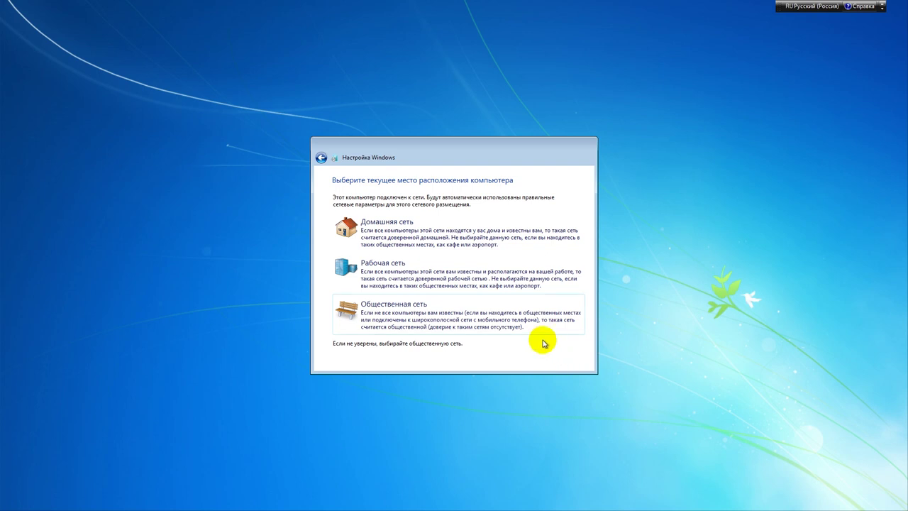
# Step: Set the network location to Рабочая сеть and skip the product key with automatic activation turned off
pyautogui.click(449, 275)
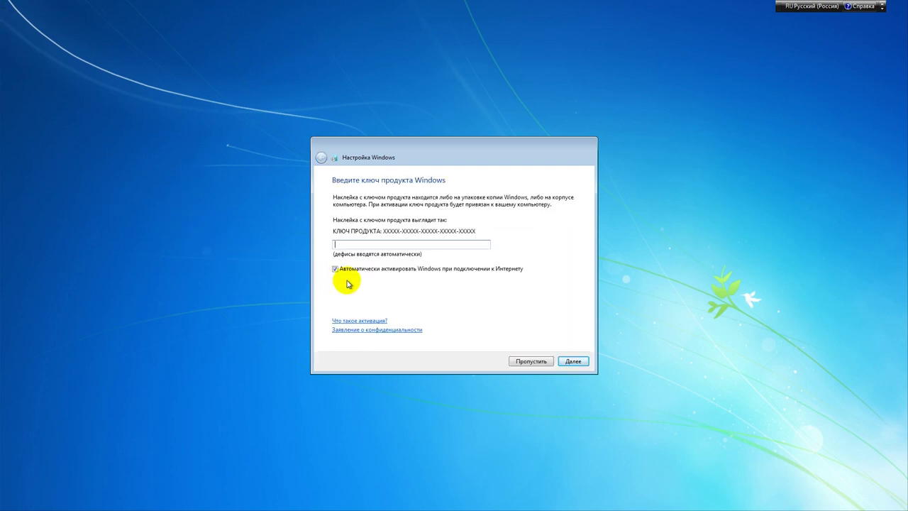
pyautogui.click(336, 269)
pyautogui.click(531, 361)
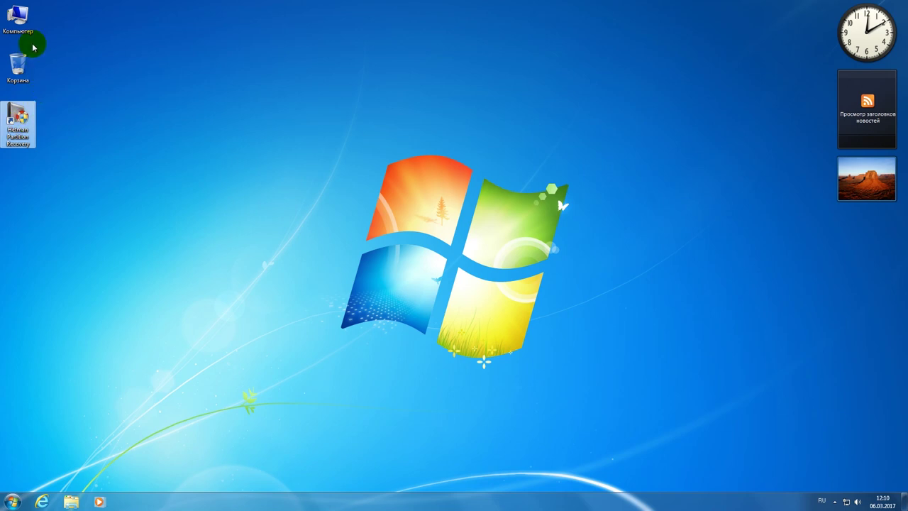
# Step: Check the files kept in the Документы library after the upgrade and minimize the window
pyautogui.doubleClick(18, 20)
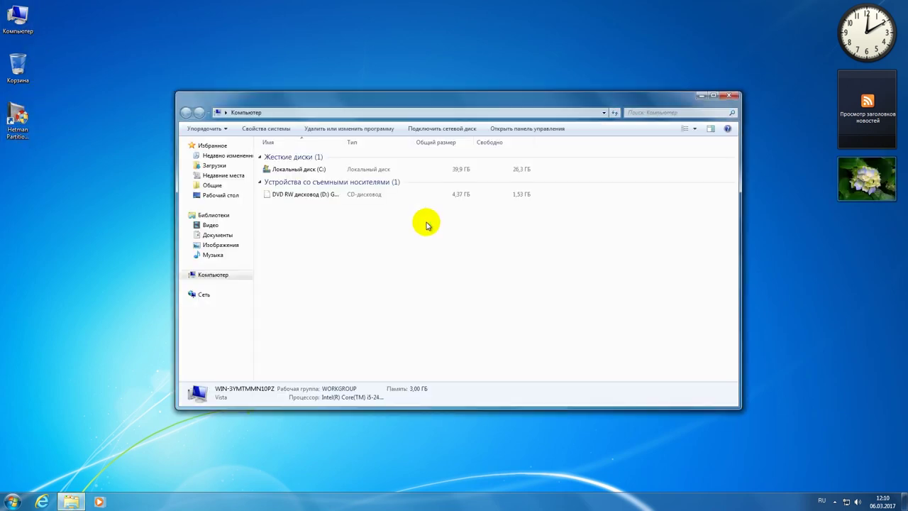
pyautogui.click(219, 235)
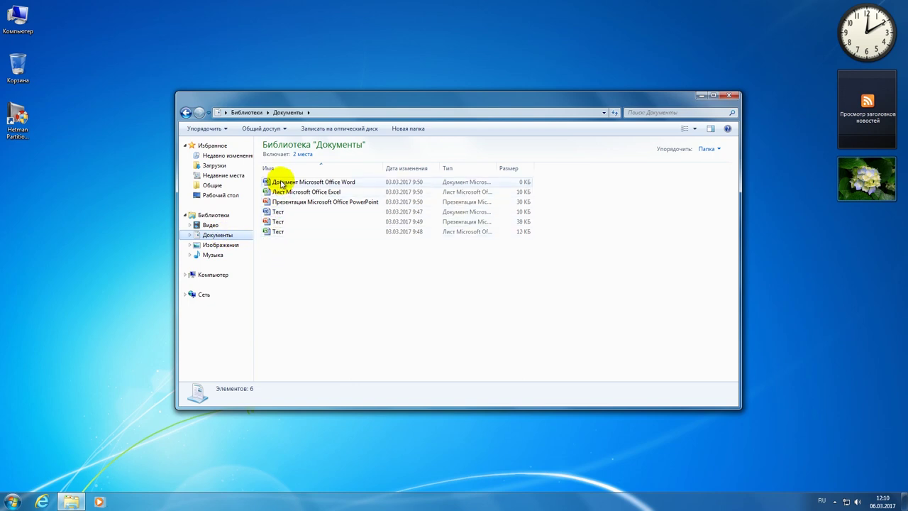
pyautogui.click(701, 95)
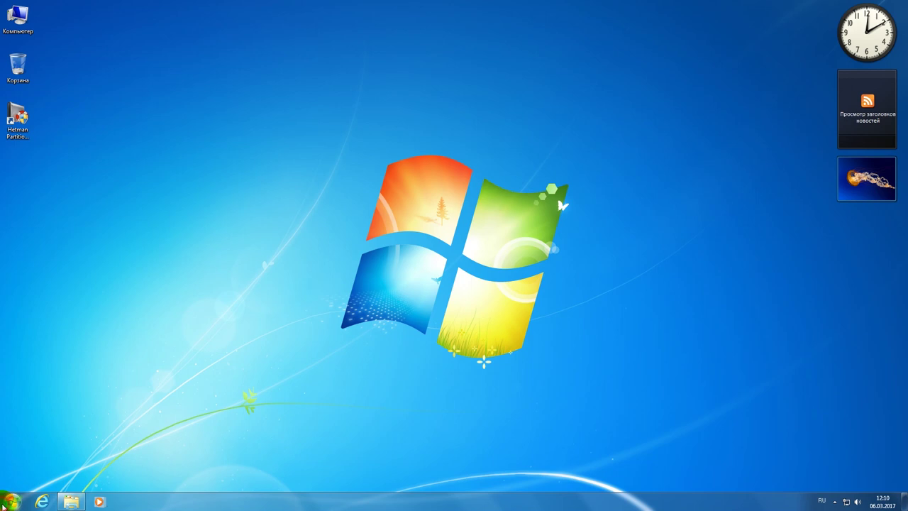
# Step: Check that the Hetman Software folder and its programs are still listed among the installed programs in Windows 7
pyautogui.click(12, 501)
pyautogui.click(44, 460)
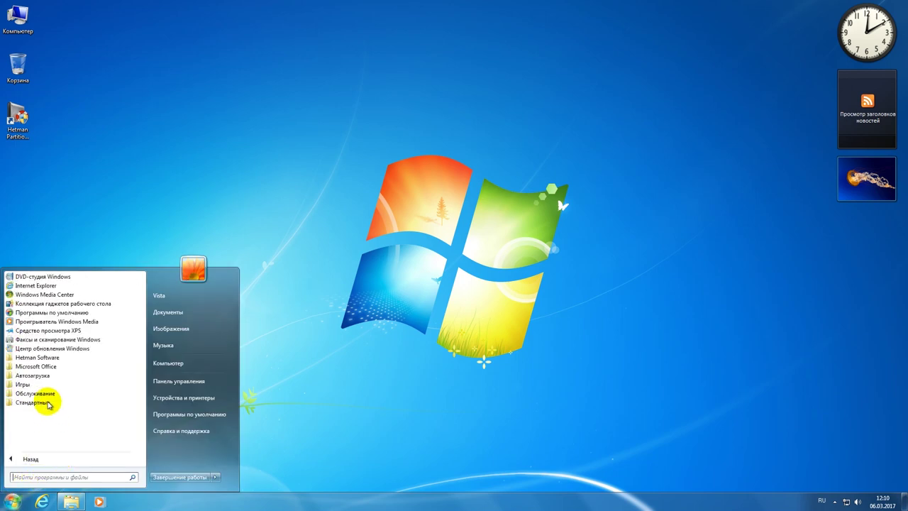
pyautogui.click(47, 358)
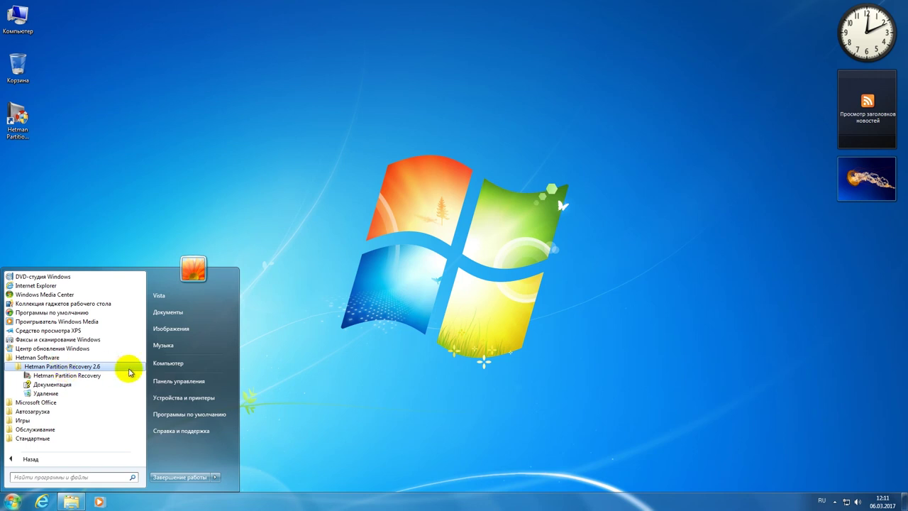
pyautogui.click(307, 328)
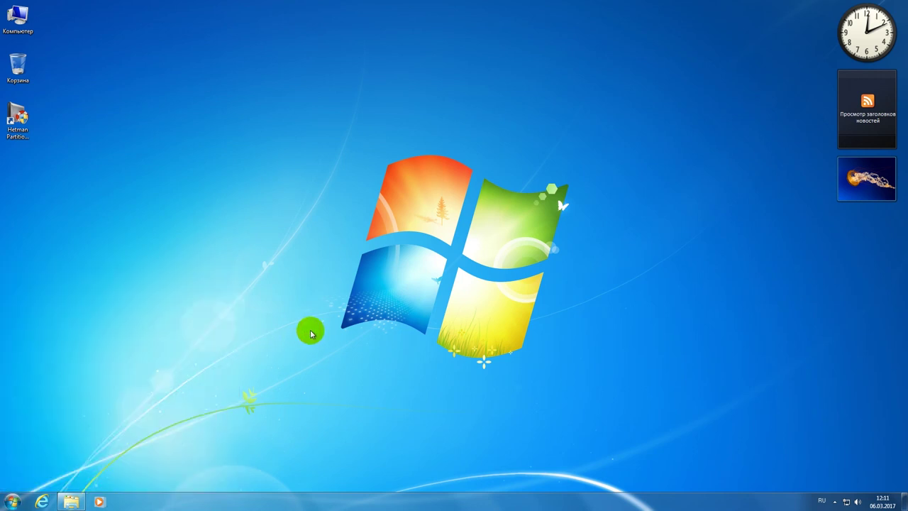
# Step: Examine the upgraded computer's system properties, including the Windows edition and activation status, and minimize the window
pyautogui.rightClick(28, 28)
pyautogui.click(56, 118)
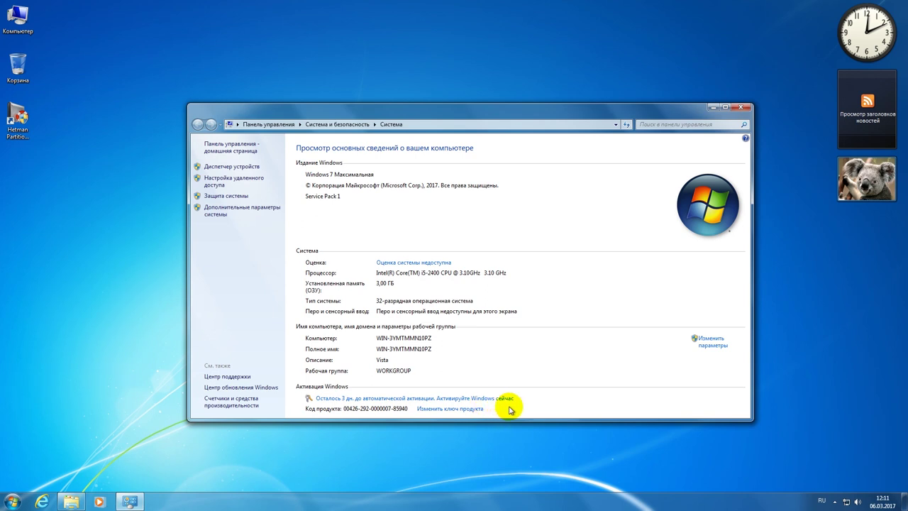
pyautogui.click(708, 108)
# Step: Launch Hetman Partition Recovery, dismiss the welcome wizard and start a quick scan (Быстрое сканирование) of Локальный диск (C:)
pyautogui.doubleClick(16, 119)
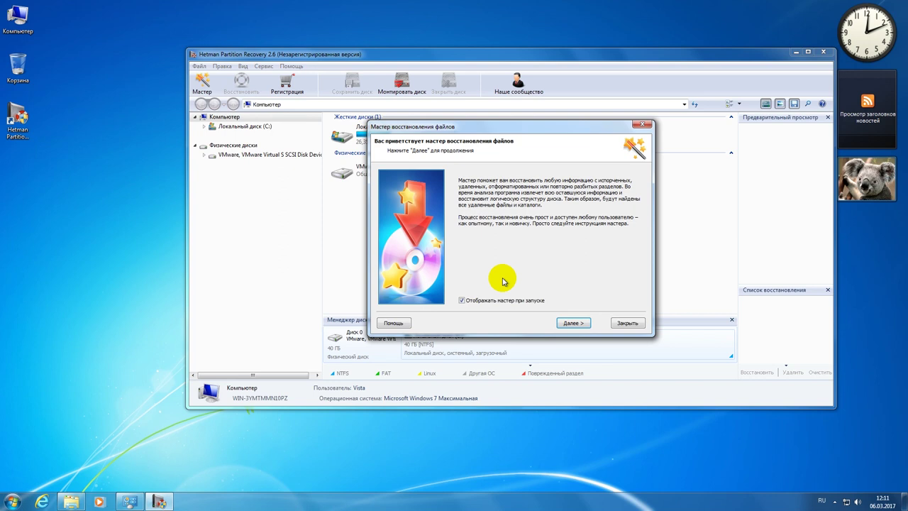
pyautogui.click(626, 324)
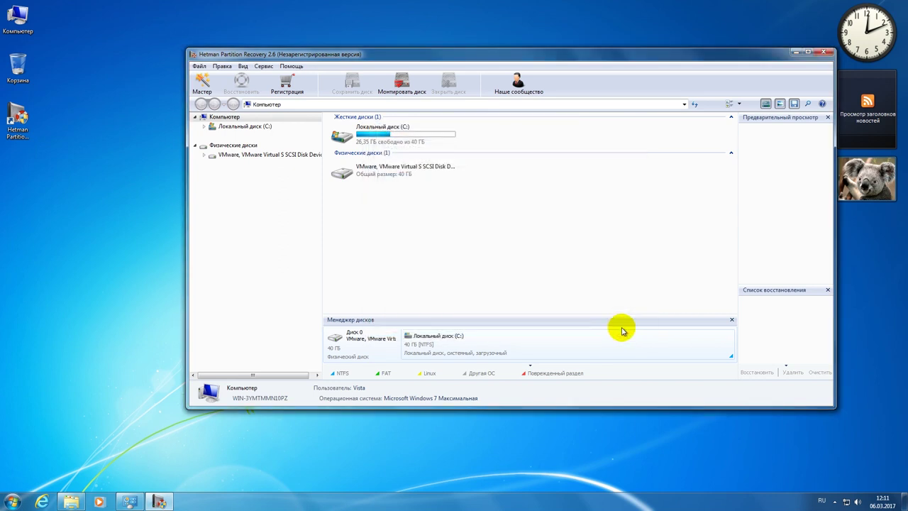
pyautogui.doubleClick(256, 126)
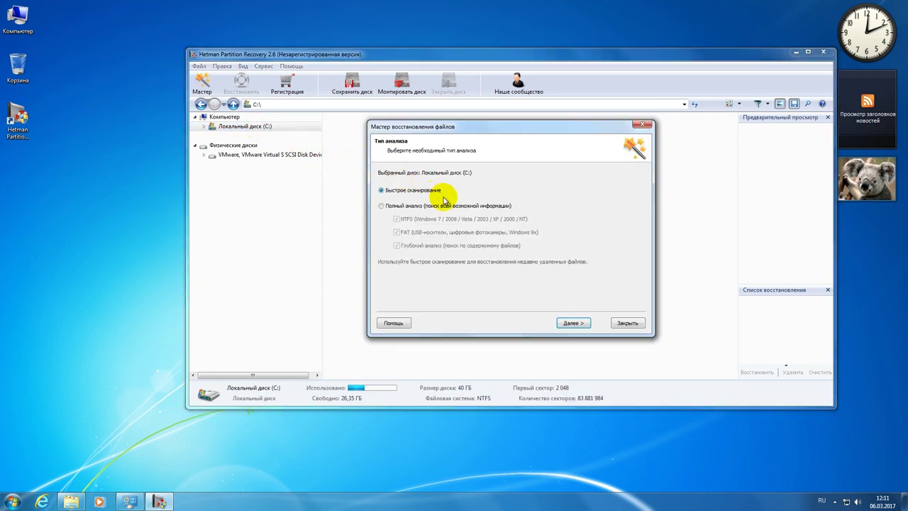
pyautogui.click(583, 323)
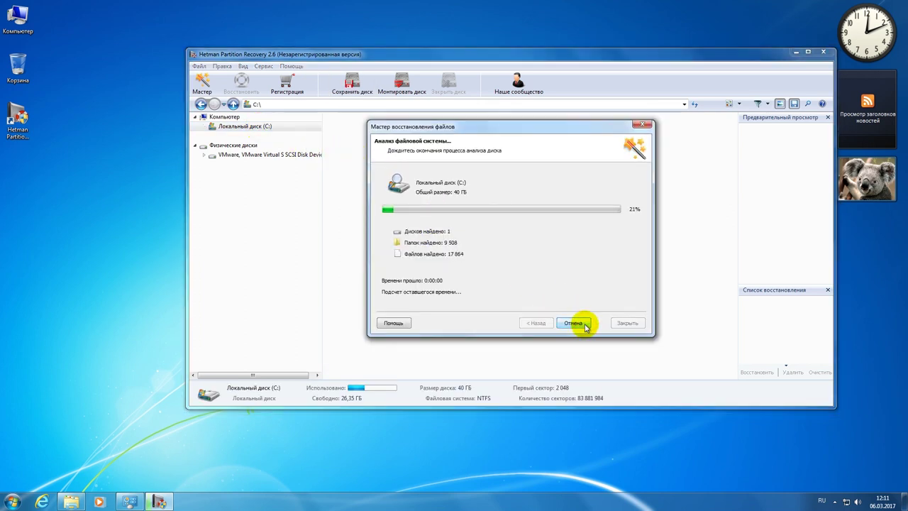